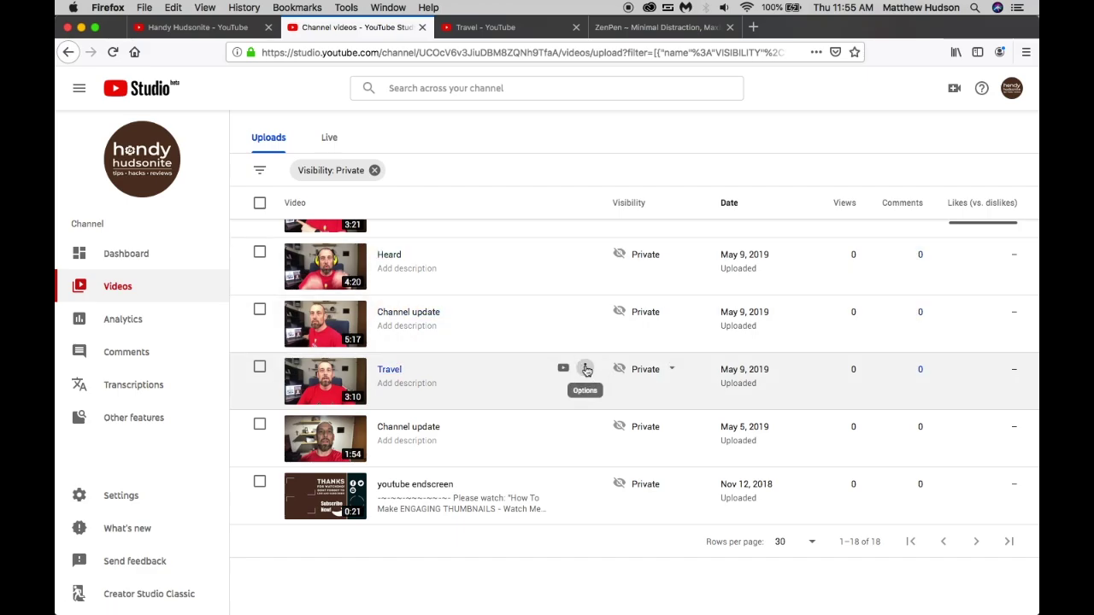
{"action": "left_click", "coordinate": [587, 369]}
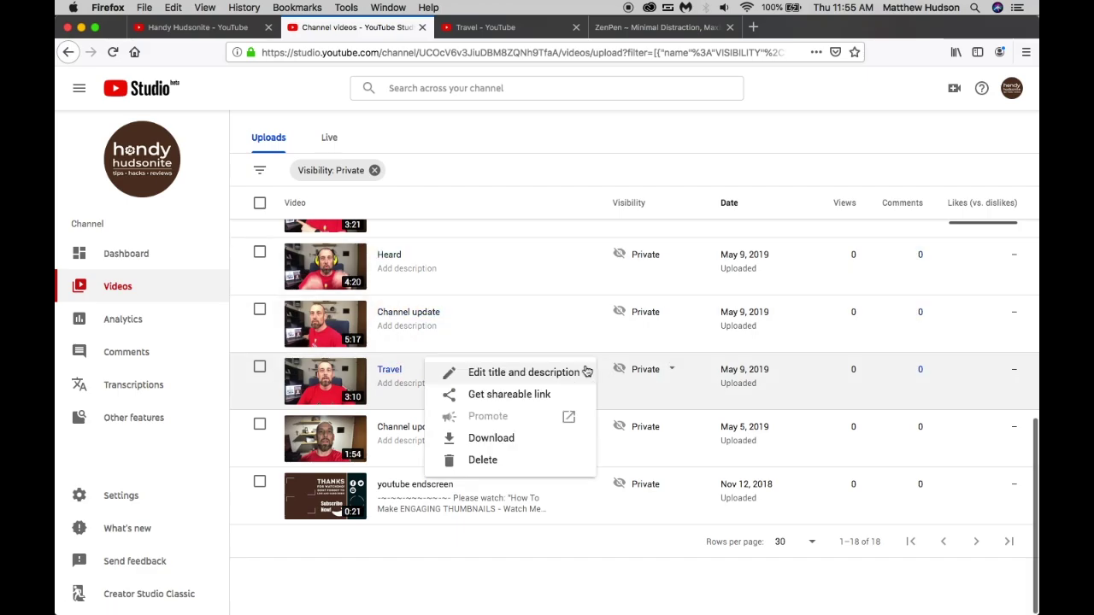
{"action": "left_click", "coordinate": [500, 439]}
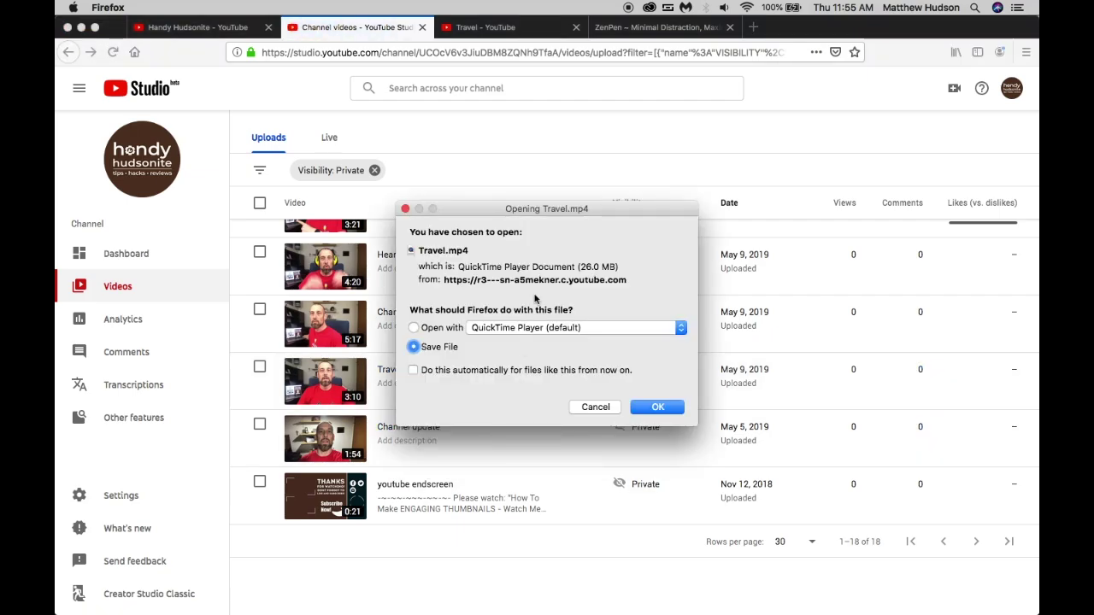
{"action": "left_click", "coordinate": [597, 409]}
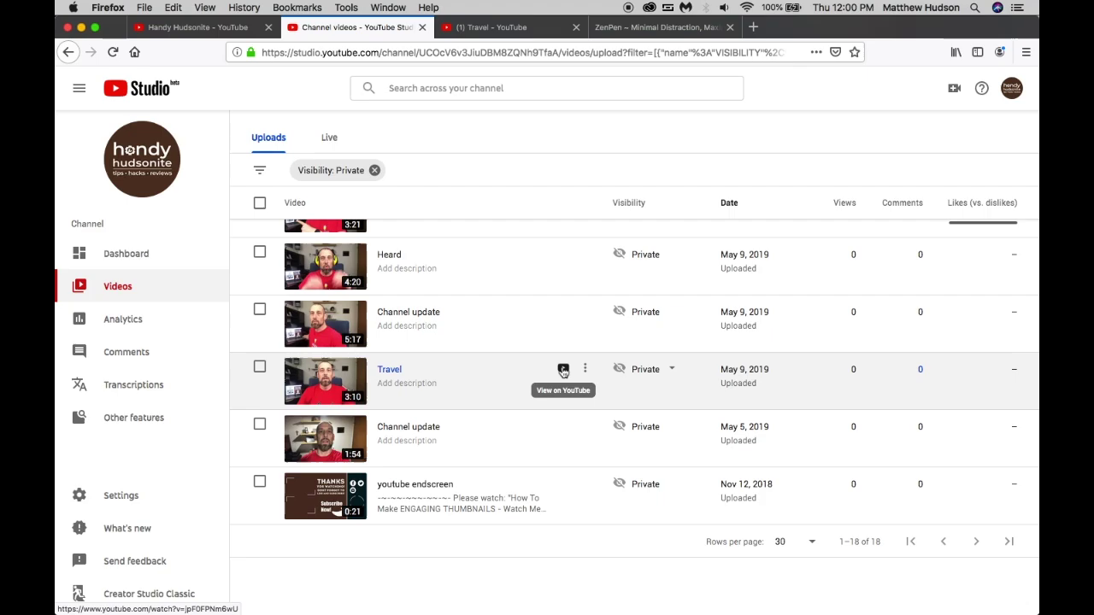
- Bring the private 'Travel' YouTube watch page to the front and scroll down it
{"action": "left_click", "coordinate": [504, 29]}
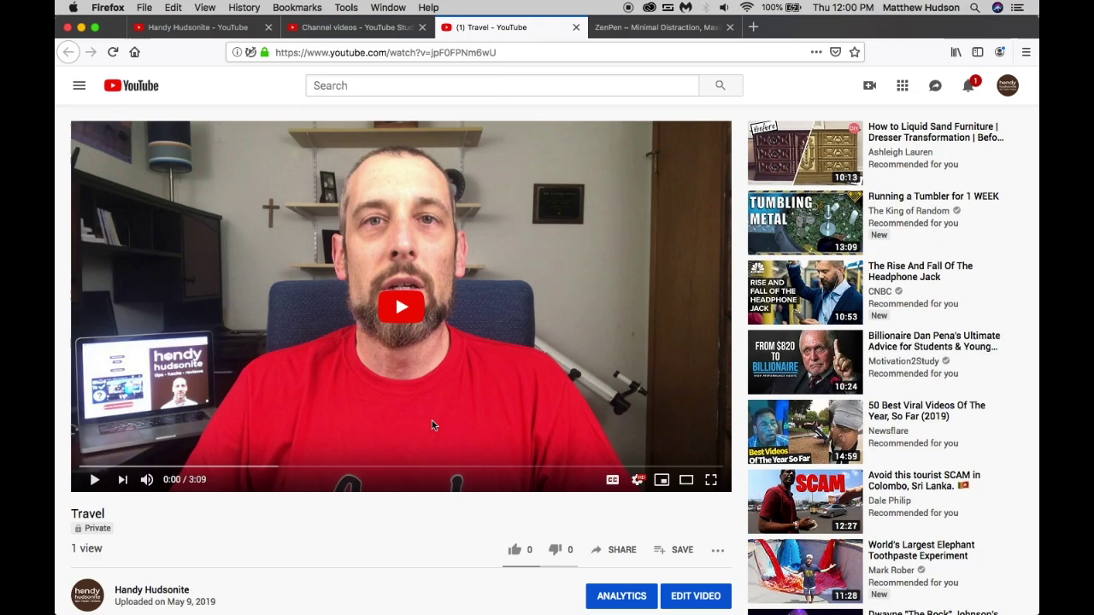
{"action": "scroll", "coordinate": [433, 425], "scroll_direction": "down", "scroll_amount": 5}
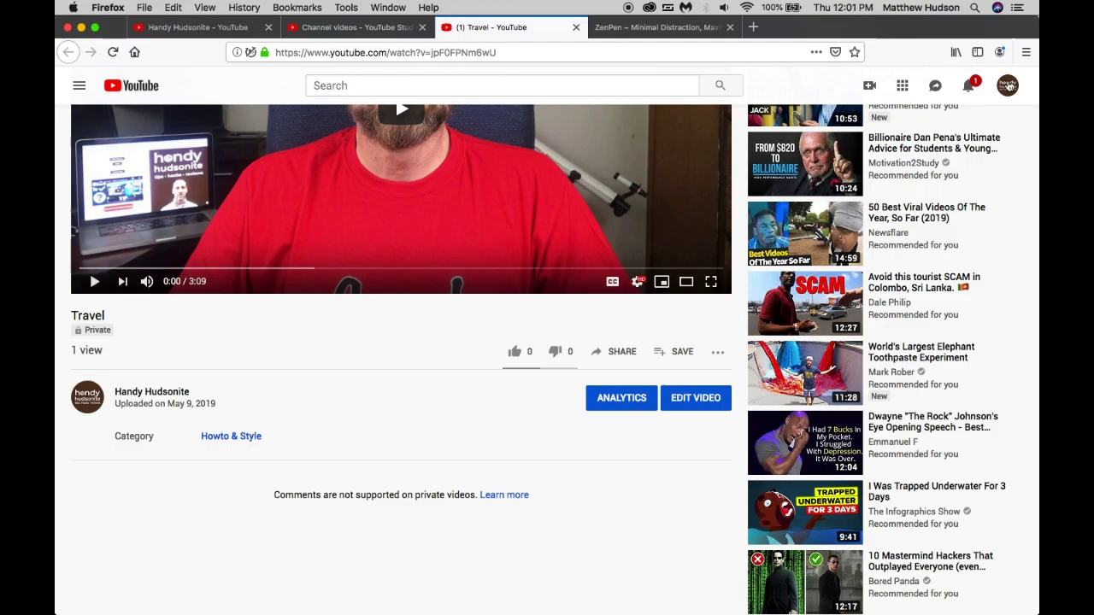
- Open Firefox's developer tools from the Web Developer menu on the Network request list
{"action": "left_click", "coordinate": [1027, 53]}
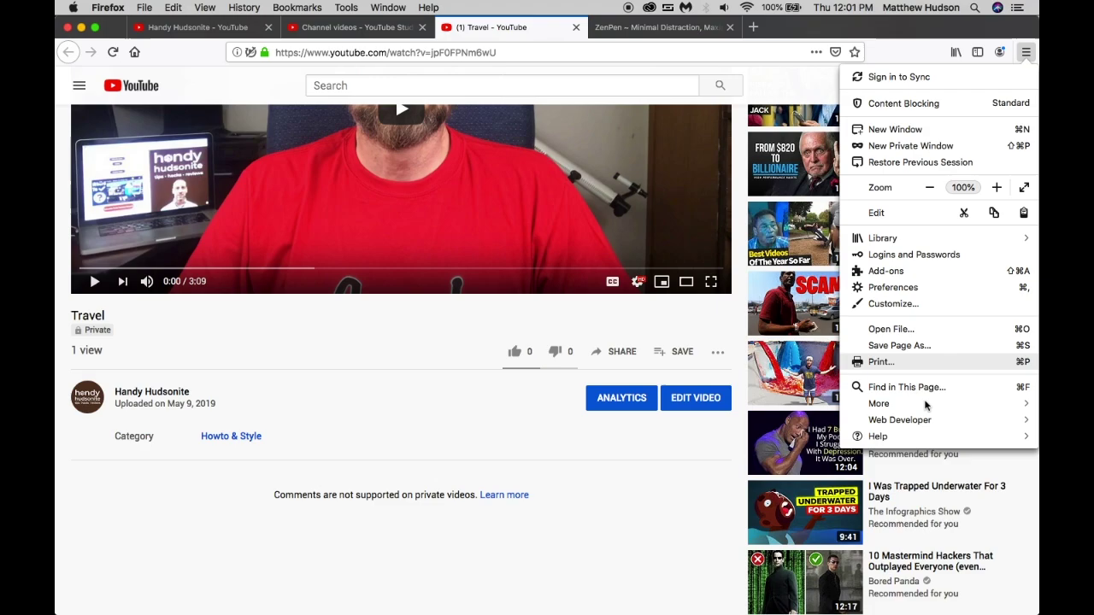
{"action": "left_click", "coordinate": [928, 421]}
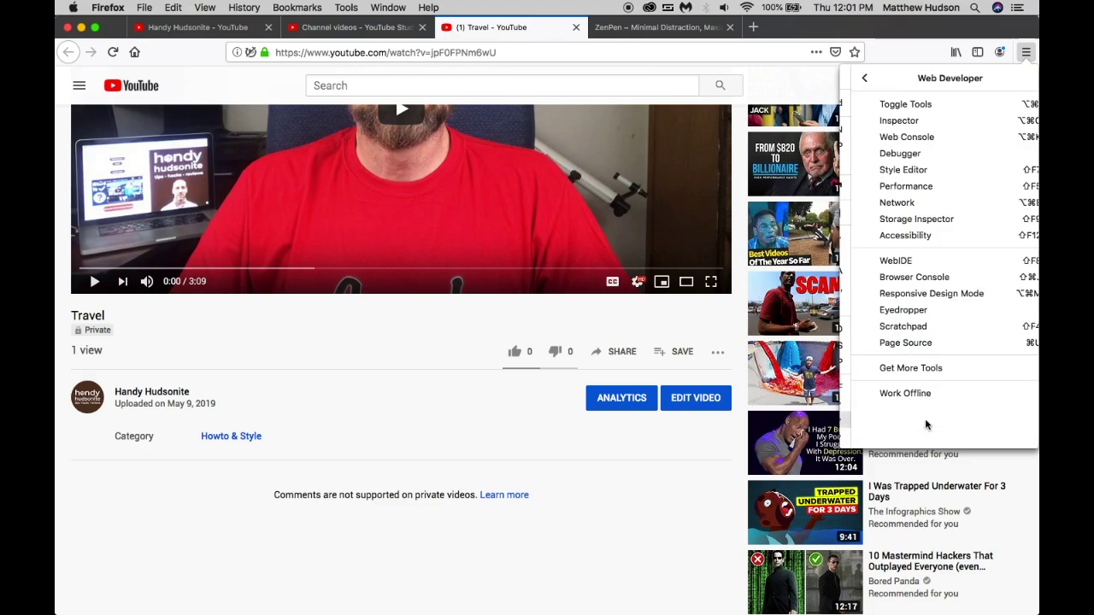
{"action": "left_click", "coordinate": [908, 119]}
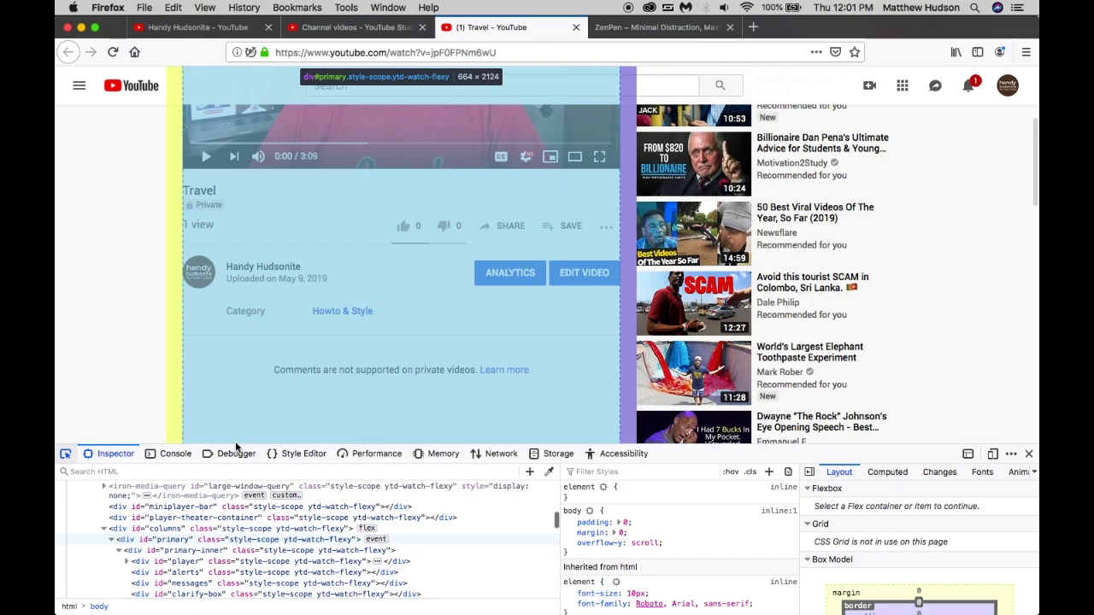
{"action": "left_click", "coordinate": [500, 453]}
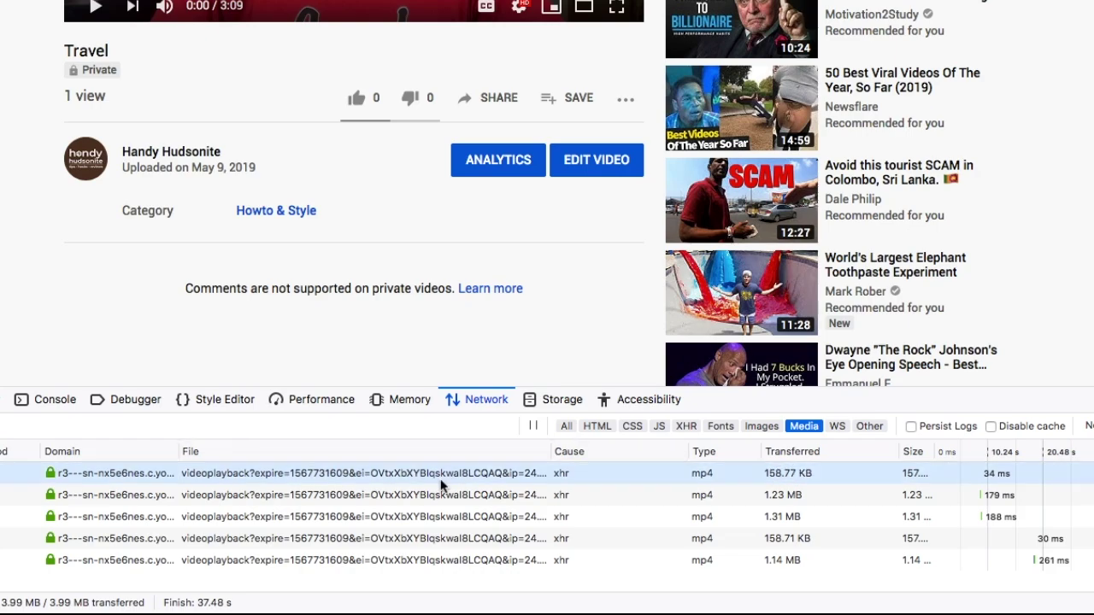
- Copy the URL of the first media videoplayback request
{"action": "left_click", "coordinate": [410, 470]}
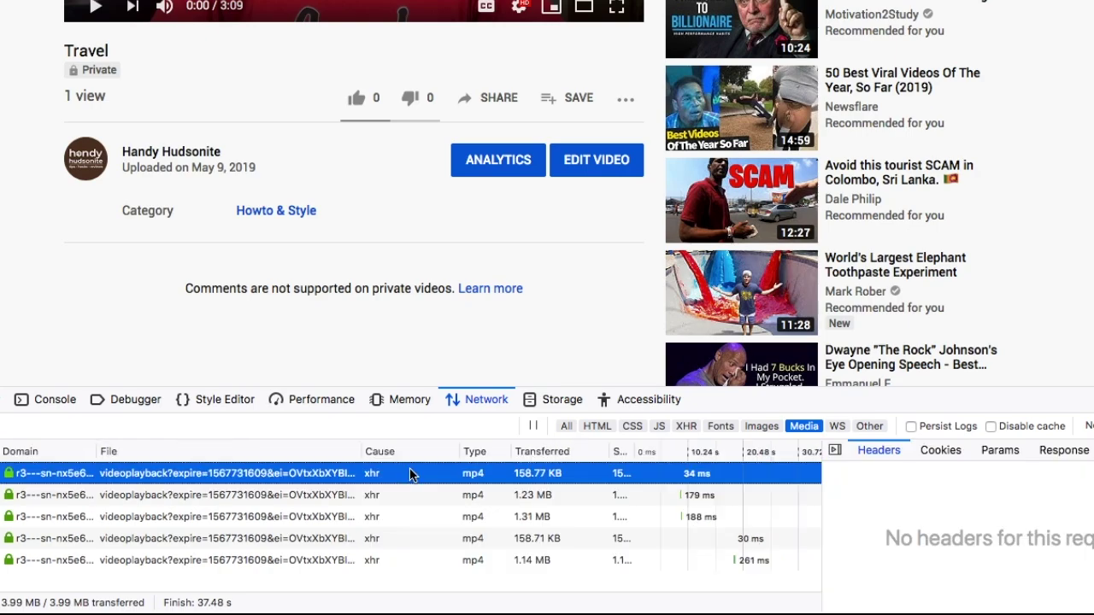
{"action": "right_click", "coordinate": [262, 468]}
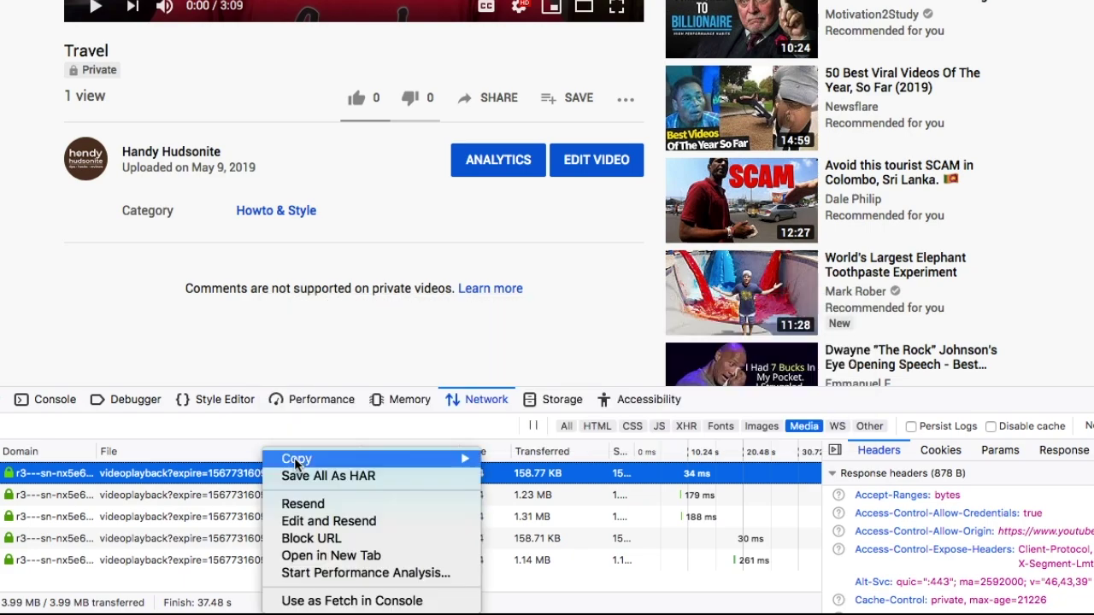
{"action": "mouse_move", "coordinate": [294, 459]}
{"action": "left_click", "coordinate": [535, 462]}
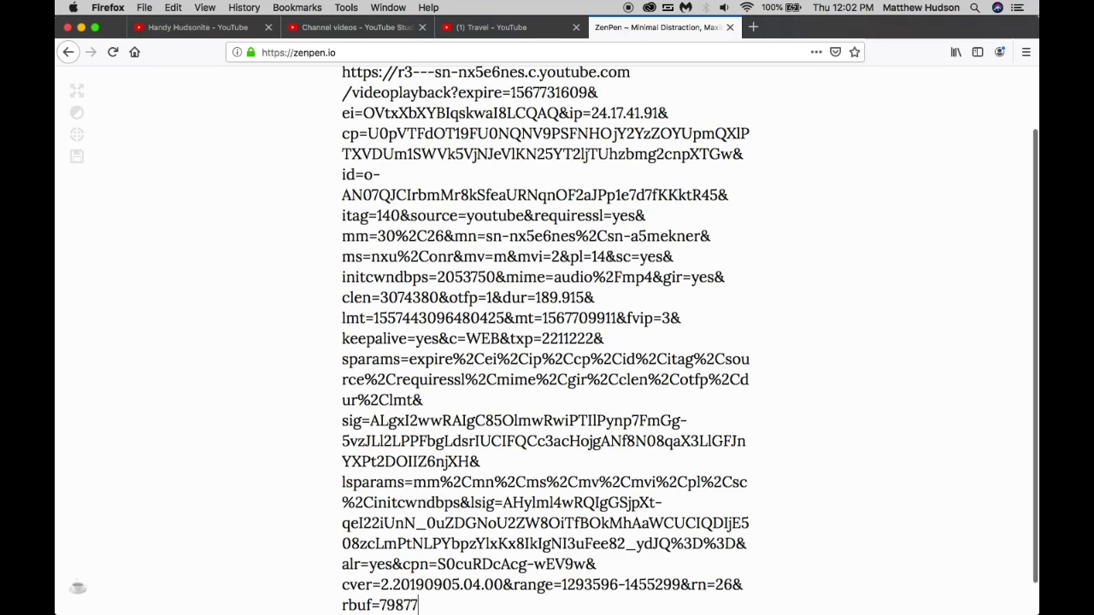
- Select all of the edited videoplayback URL, now ending with &rn=26&rbuf=79877
{"action": "scroll", "coordinate": [607, 174], "scroll_direction": "up", "scroll_amount": 2}
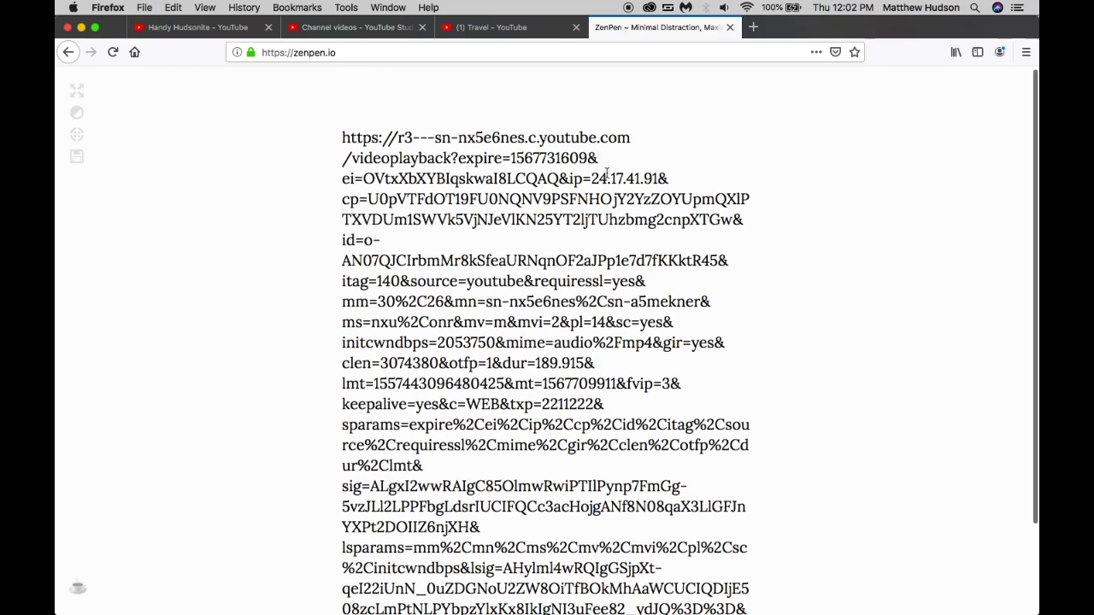
{"action": "scroll", "coordinate": [606, 174], "scroll_direction": "down", "scroll_amount": 3}
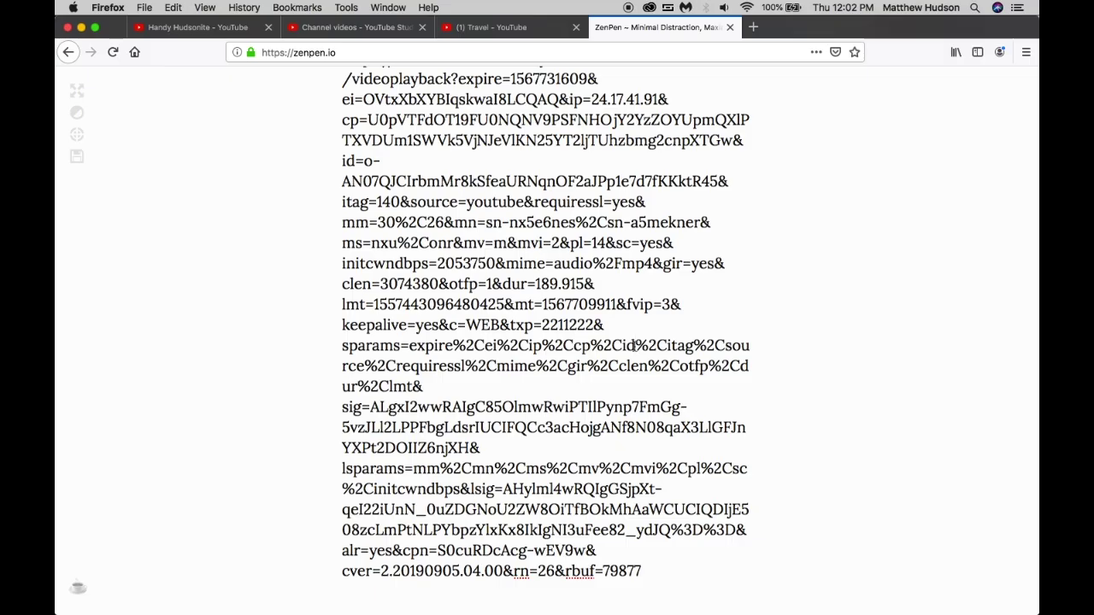
{"action": "key", "text": "super+a"}
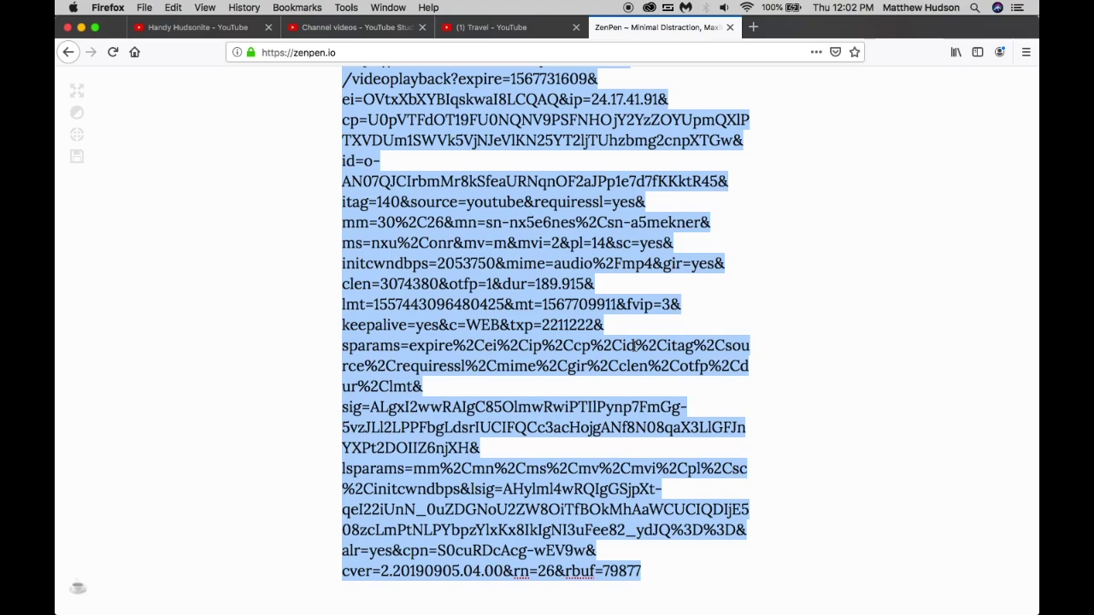
- In a new tab, save the range-stripped audio stream into the B-Roll folder
{"action": "left_click", "coordinate": [752, 29]}
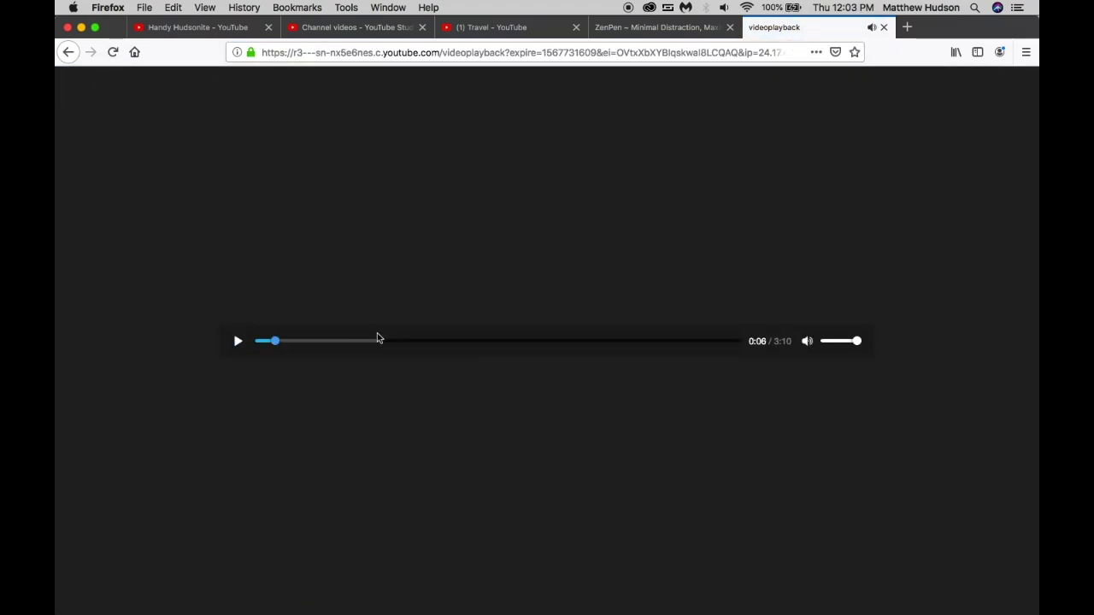
{"action": "right_click", "coordinate": [377, 337]}
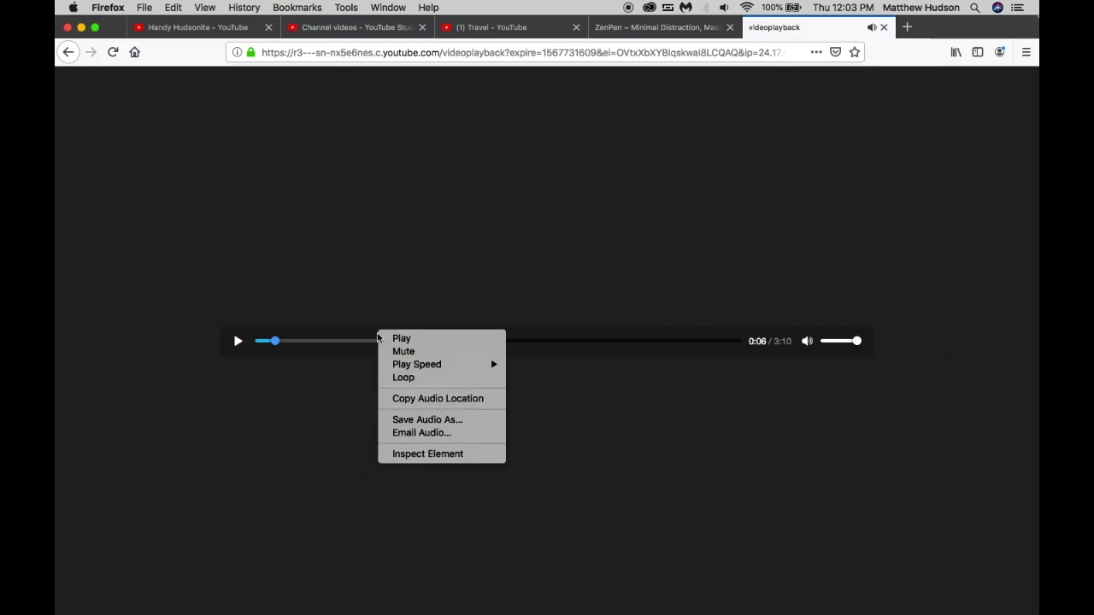
{"action": "left_click", "coordinate": [436, 421]}
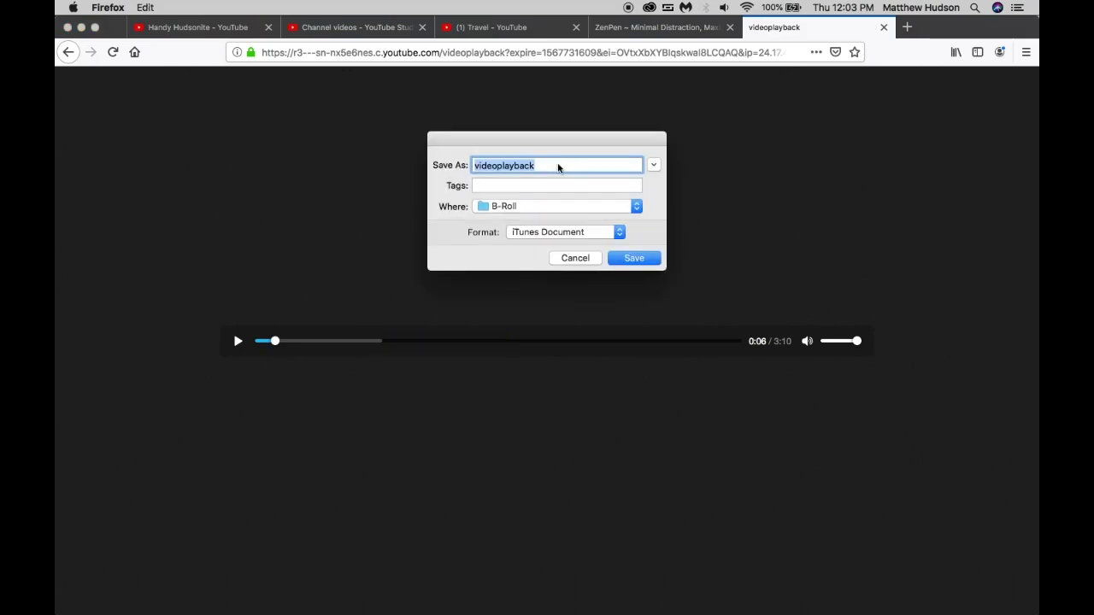
{"action": "left_click", "coordinate": [575, 258]}
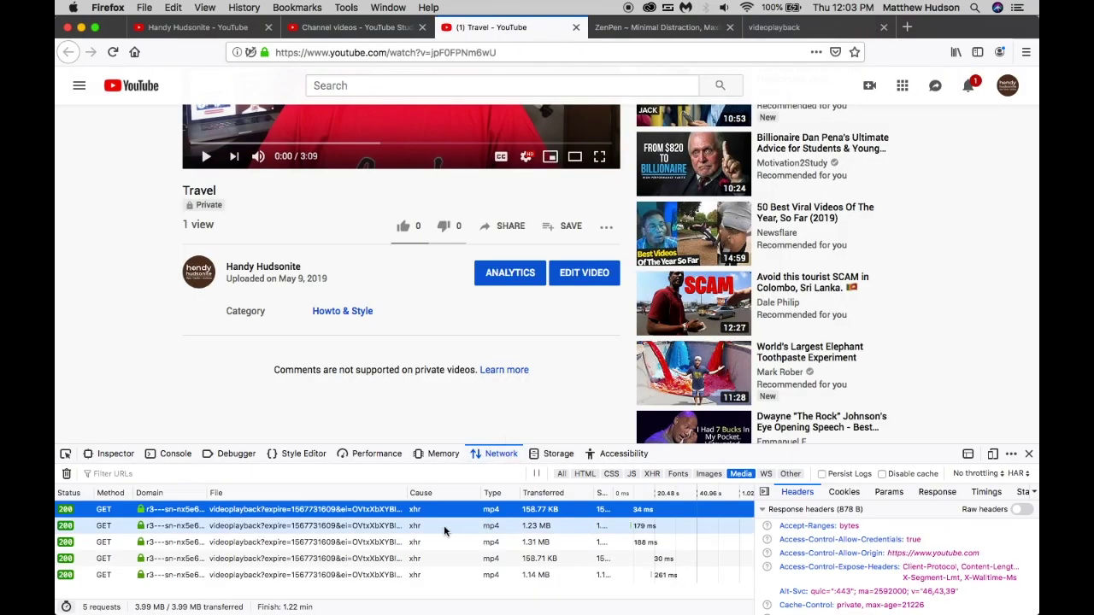
- Copy the URL of the second, 1.23 MB videoplayback media request
{"action": "left_click", "coordinate": [313, 526]}
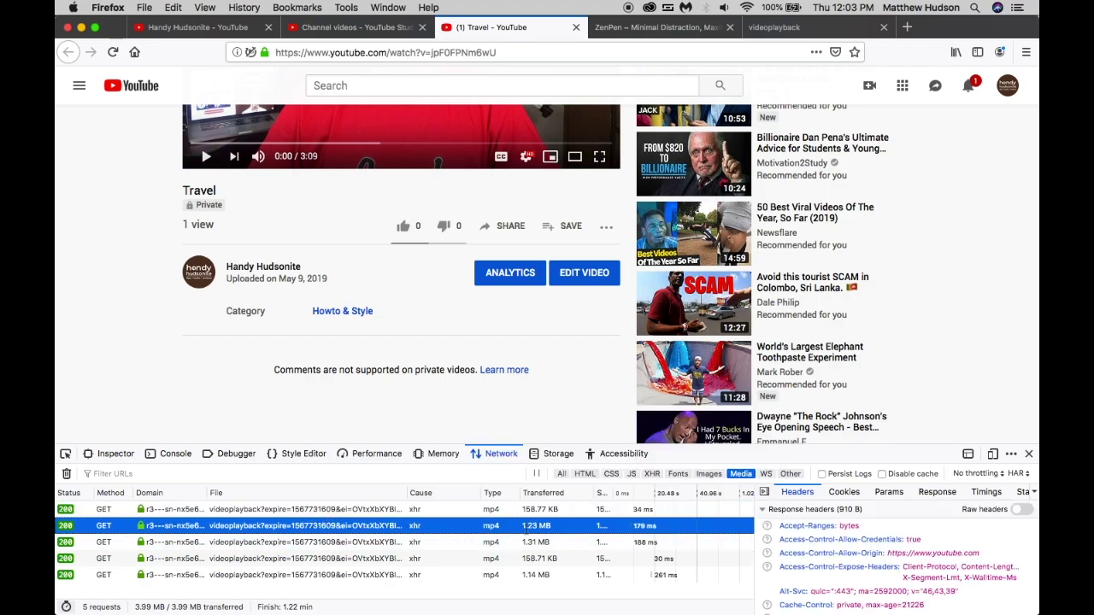
{"action": "right_click", "coordinate": [291, 525]}
{"action": "mouse_move", "coordinate": [332, 499]}
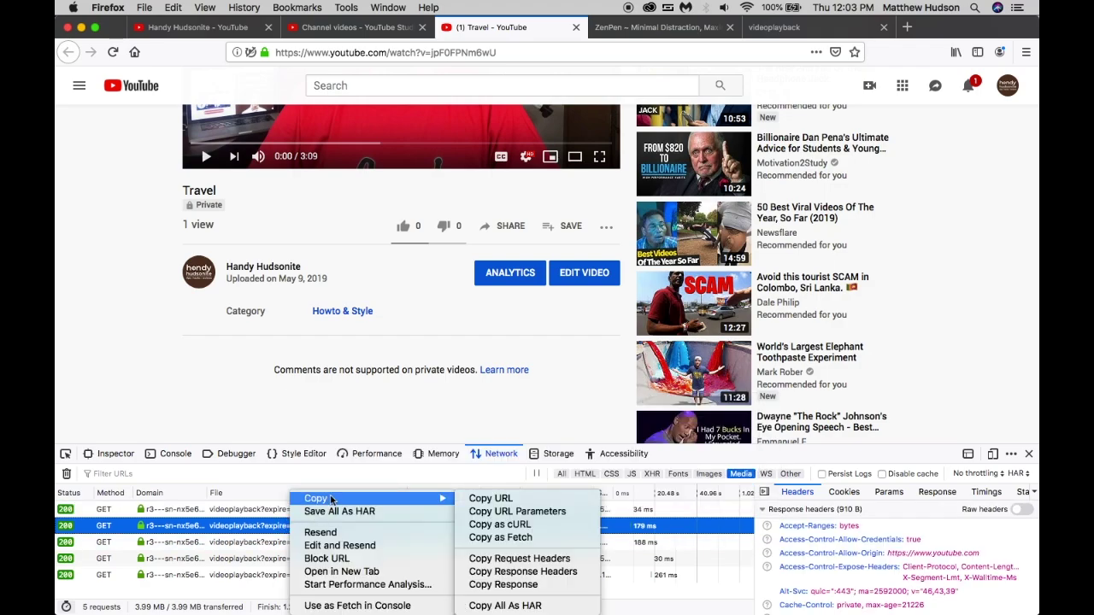
{"action": "left_click", "coordinate": [492, 500]}
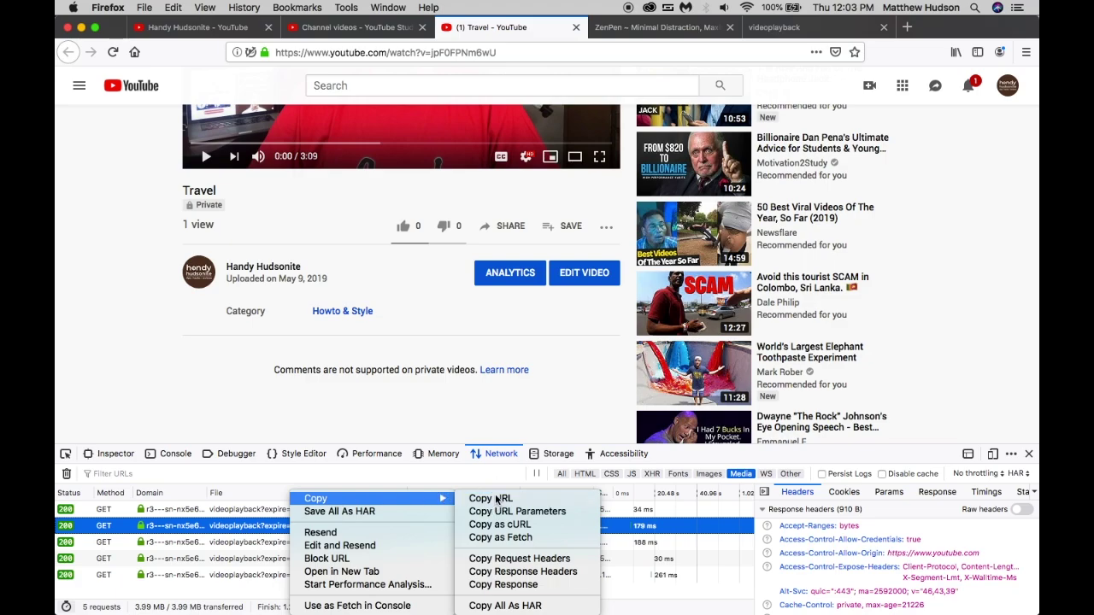
- Replace the audio URL in ZenPen with the copied video URL
{"action": "left_click", "coordinate": [654, 28]}
{"action": "left_click", "coordinate": [530, 246]}
{"action": "key", "text": "super+a"}
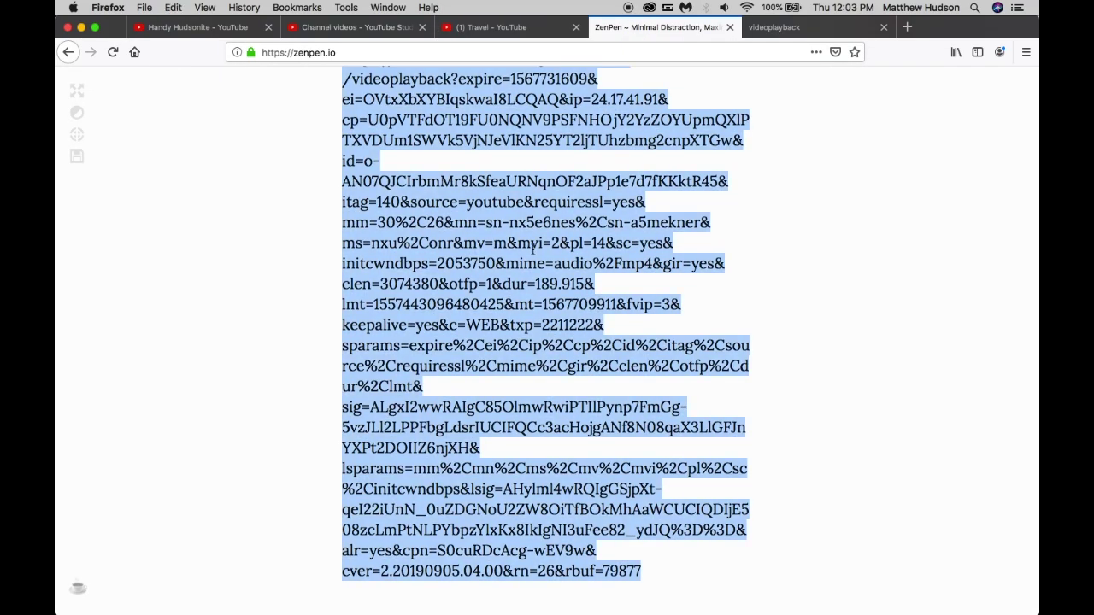
{"action": "key", "text": "super+v"}
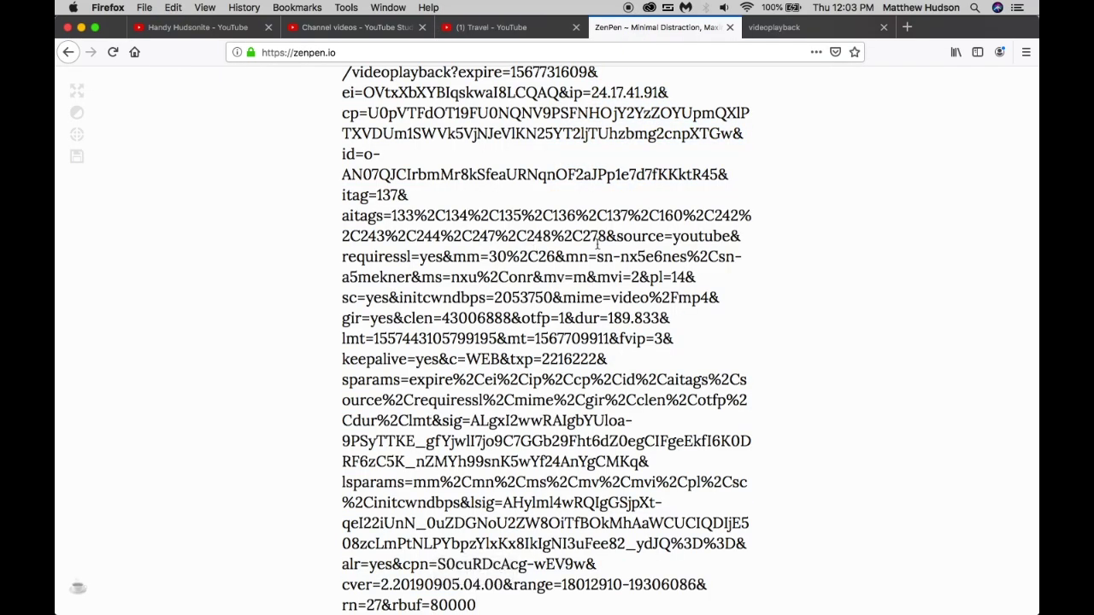
{"action": "scroll", "coordinate": [597, 244], "scroll_direction": "up", "scroll_amount": 2}
{"action": "scroll", "coordinate": [596, 244], "scroll_direction": "down", "scroll_amount": 3}
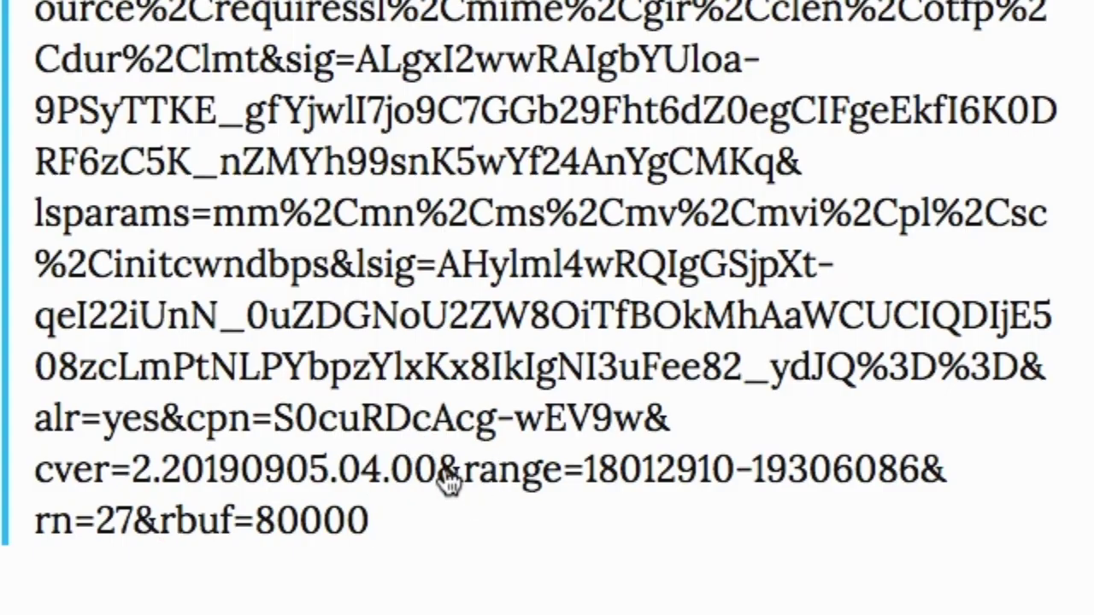
{"action": "left_click", "coordinate": [442, 471]}
{"action": "left_click_drag", "start_coordinate": [439, 469], "coordinate": [494, 461]}
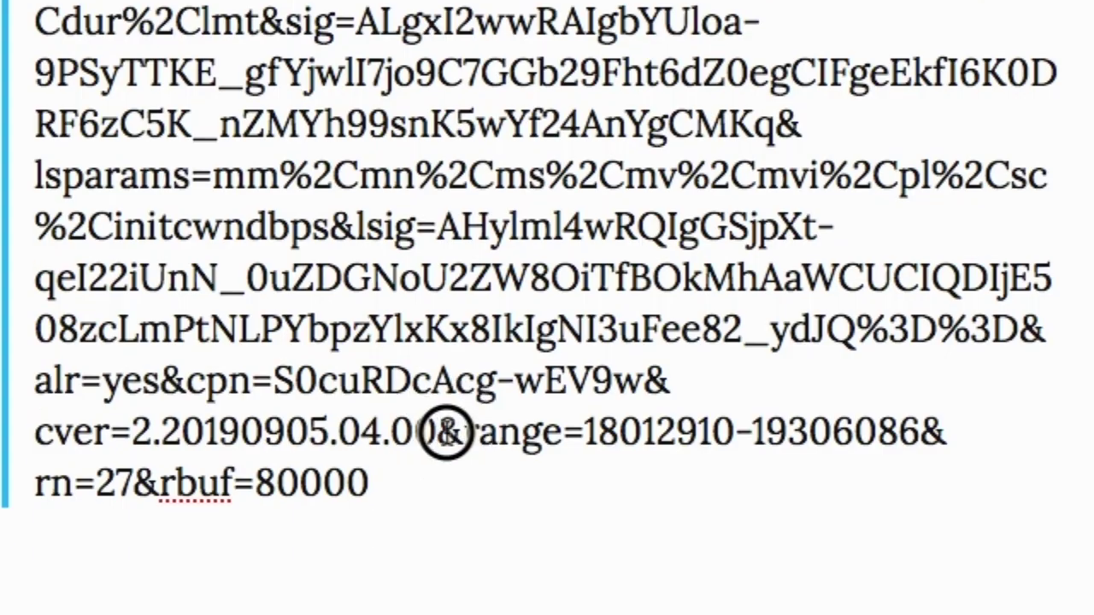
{"action": "left_click_drag", "start_coordinate": [494, 423], "coordinate": [920, 423]}
{"action": "key", "text": "BackSpace"}
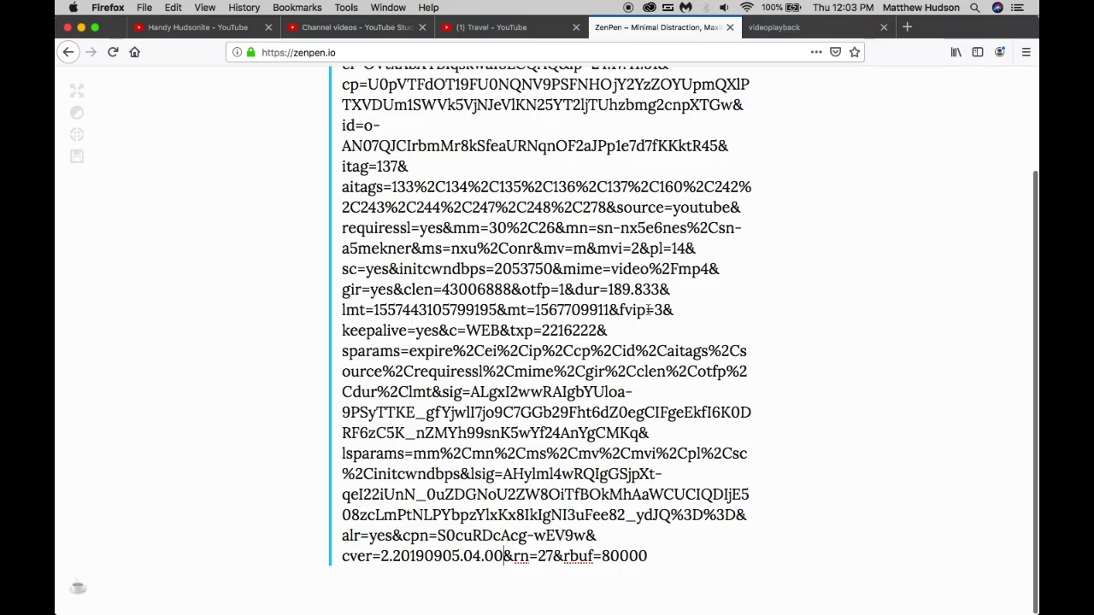
{"action": "key", "text": "super+a"}
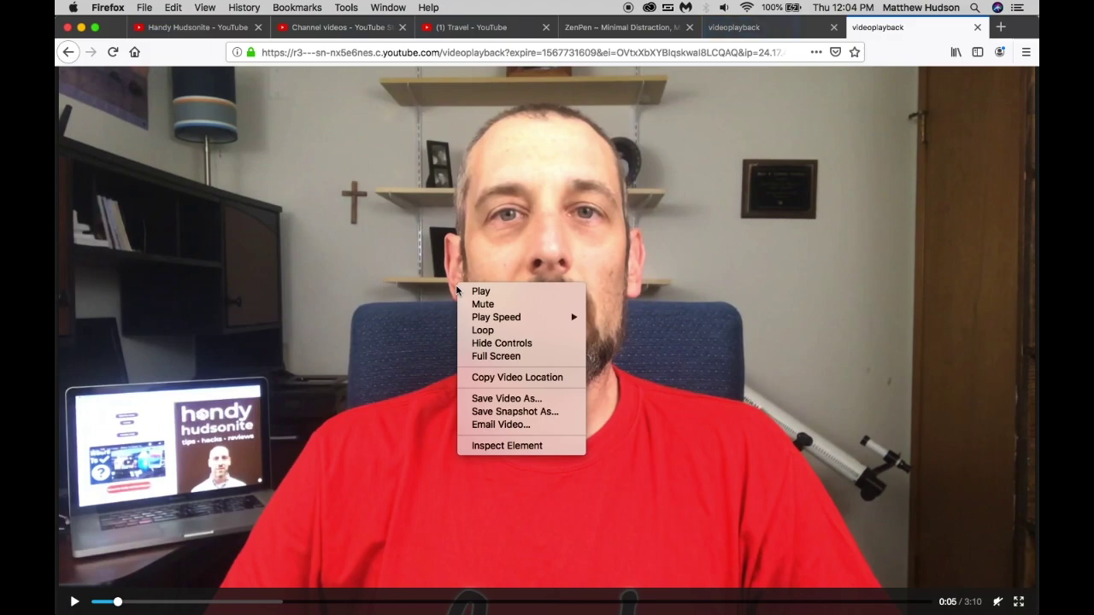
- Save the full 3:10 range-stripped video as a file
{"action": "left_click", "coordinate": [524, 400]}
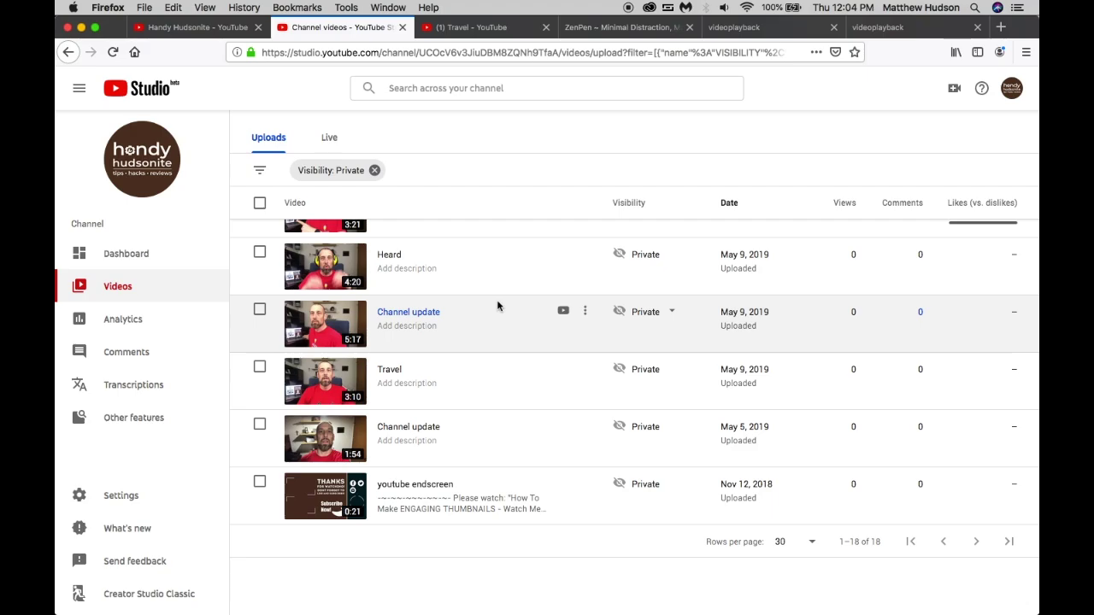
{"action": "left_click", "coordinate": [495, 29]}
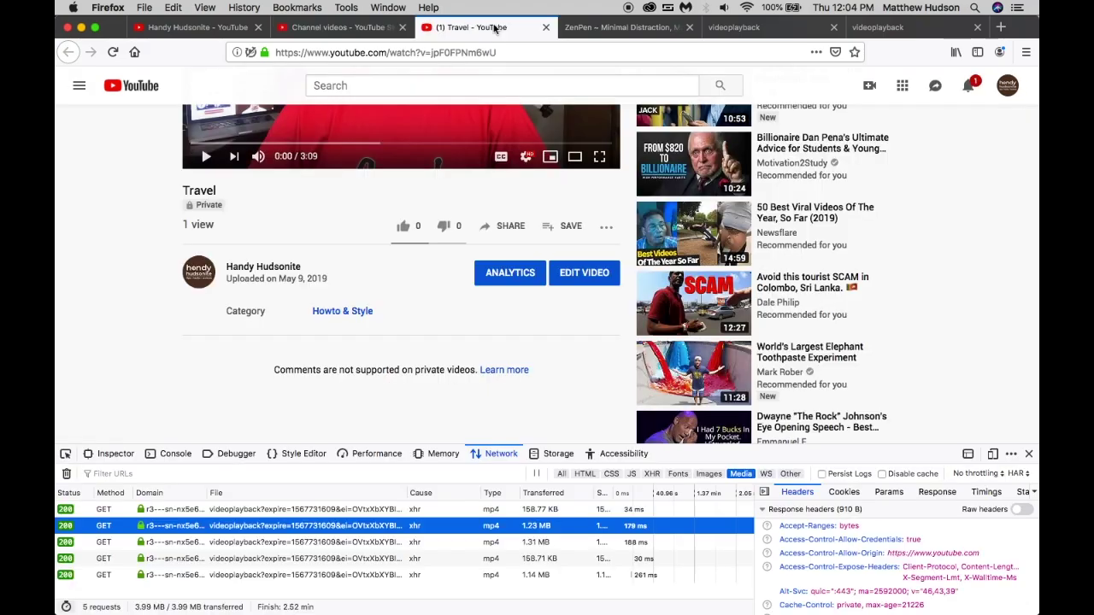
{"action": "left_click", "coordinate": [378, 31]}
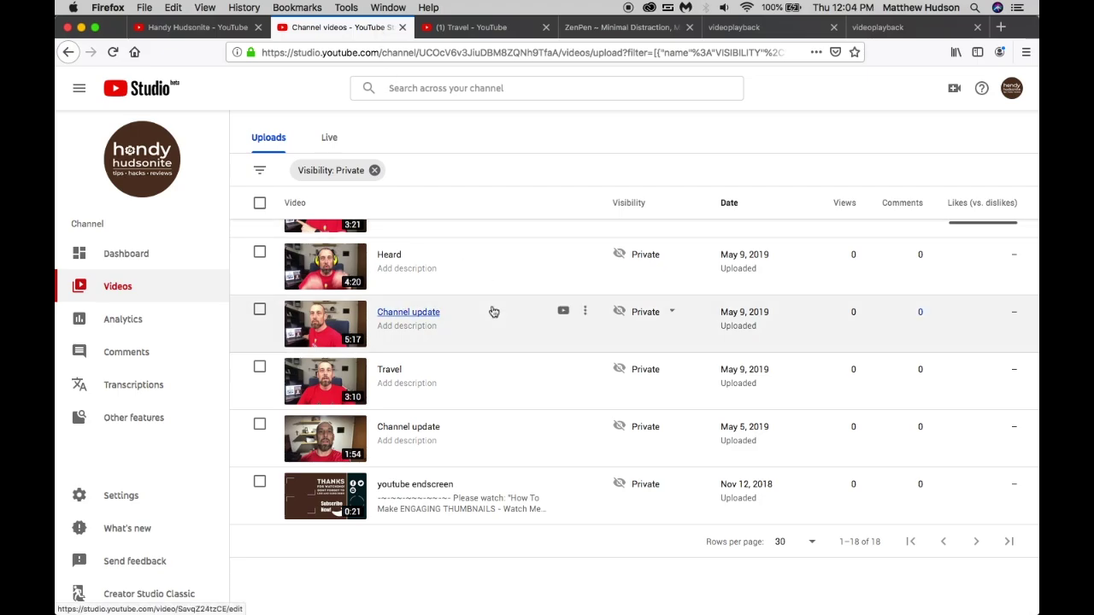
{"action": "scroll", "coordinate": [492, 311], "scroll_direction": "up", "scroll_amount": 5}
{"action": "scroll", "coordinate": [493, 312], "scroll_direction": "down", "scroll_amount": 6}
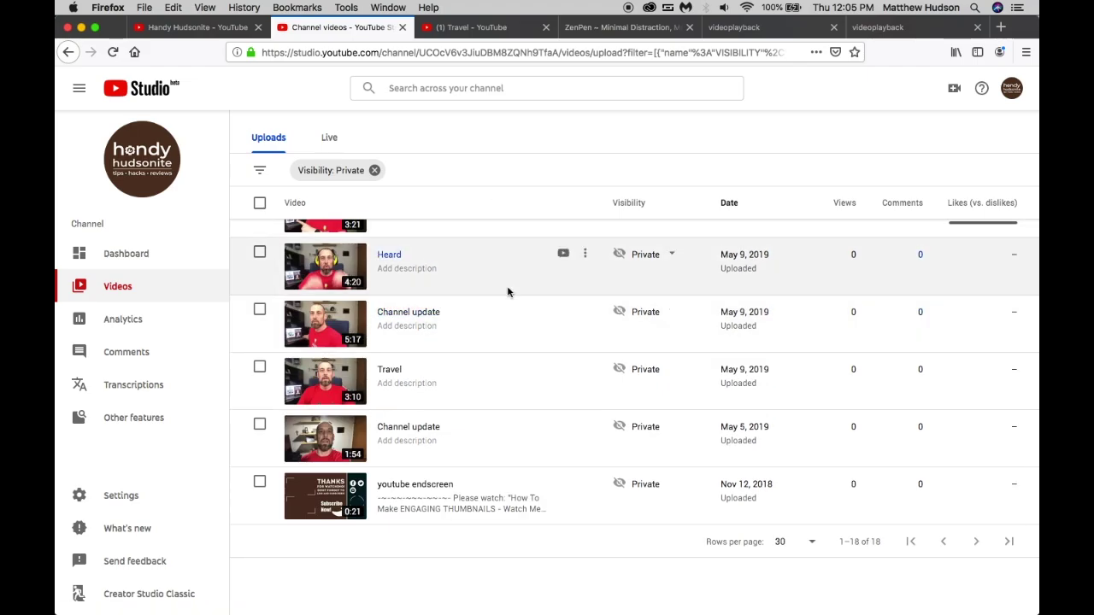
{"action": "left_click", "coordinate": [584, 254]}
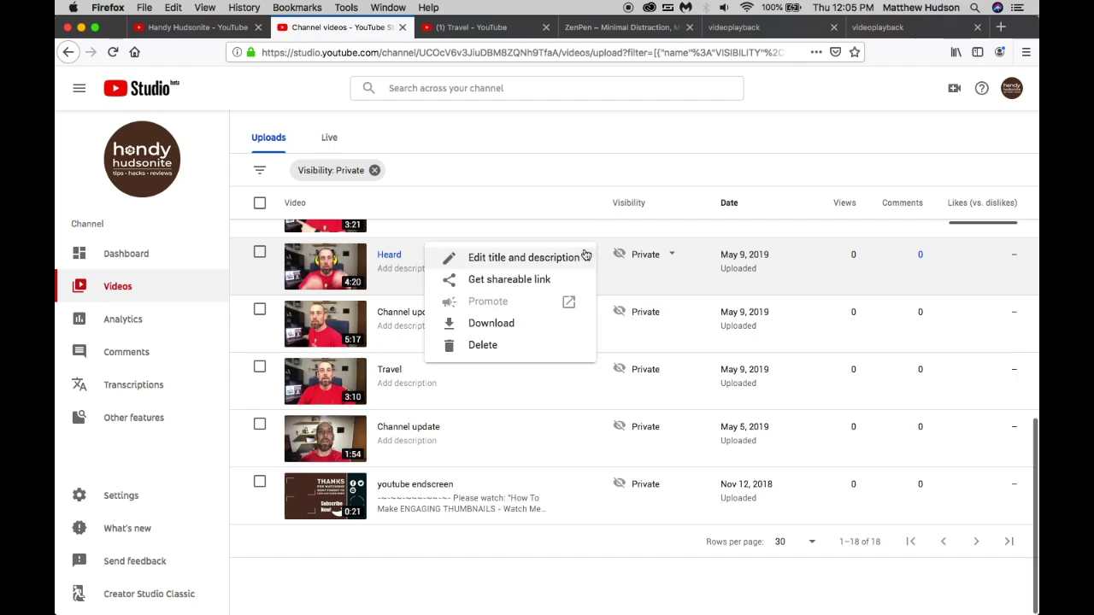
{"action": "left_click", "coordinate": [571, 203]}
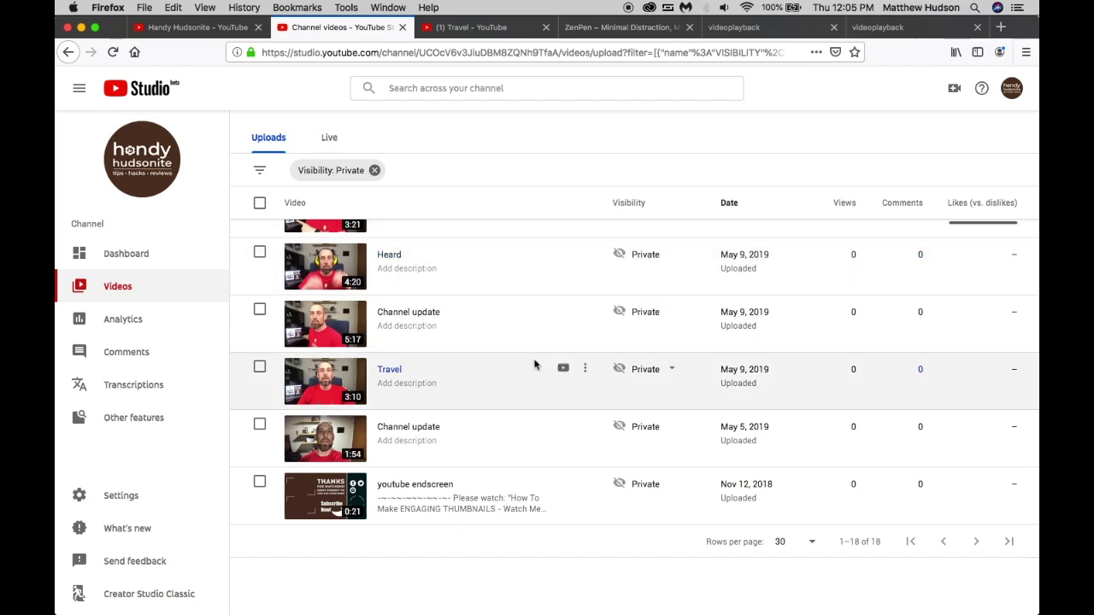